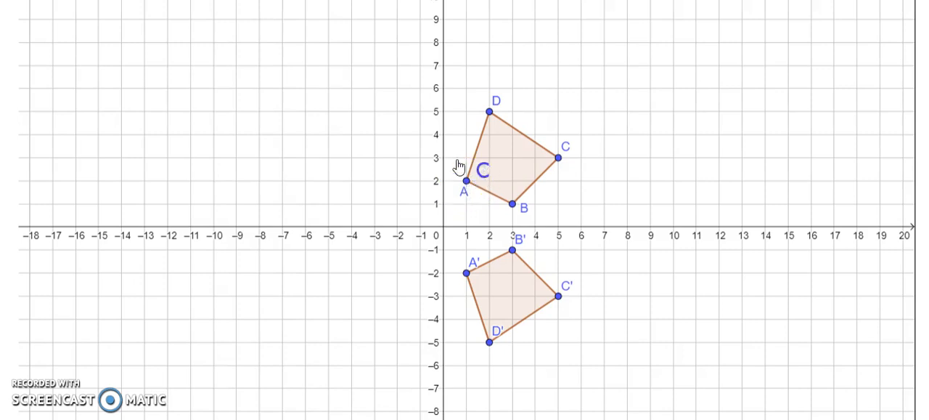
- Move vertex A of quadrilateral ABCD to (-3, 4) and on to (-4, -3) to test the x-axis reflection
{"action": "scroll", "coordinate": [464, 218], "scroll_direction": "up", "scroll_amount": 3}
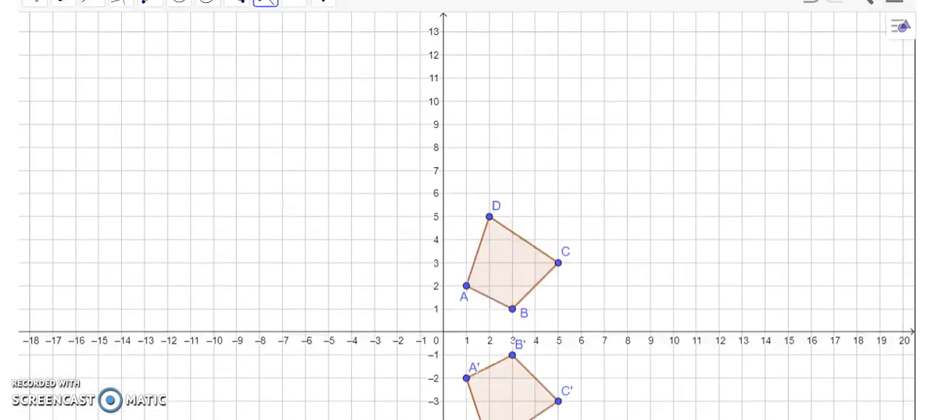
{"action": "left_click", "coordinate": [35, 145]}
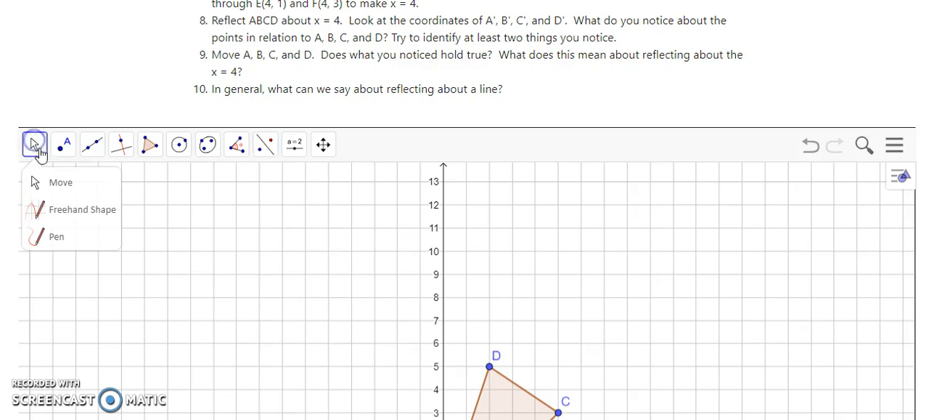
{"action": "left_click", "coordinate": [37, 181]}
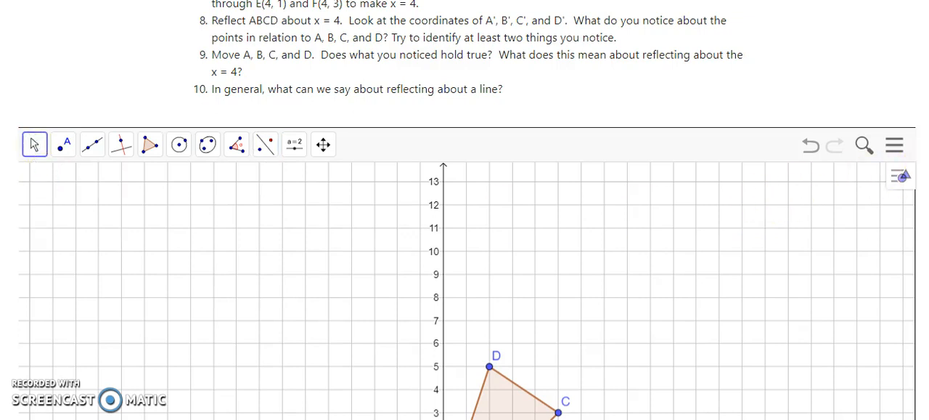
{"action": "scroll", "coordinate": [693, 278], "scroll_direction": "down", "scroll_amount": 4}
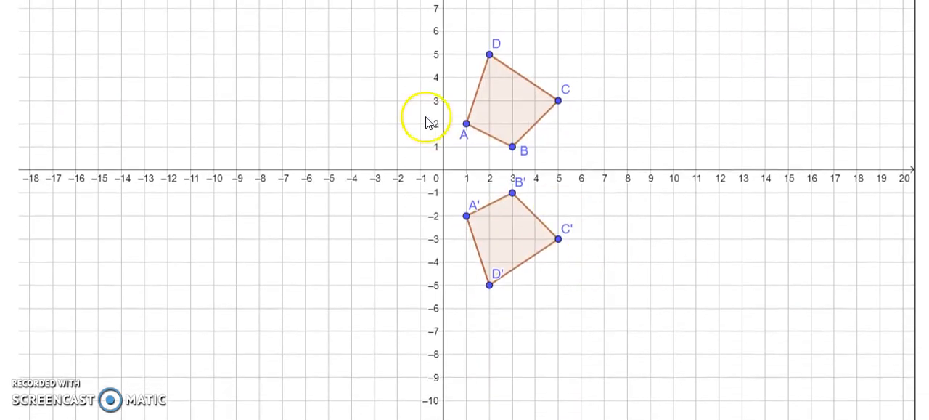
{"action": "left_click_drag", "start_coordinate": [466, 125], "coordinate": [386, 80]}
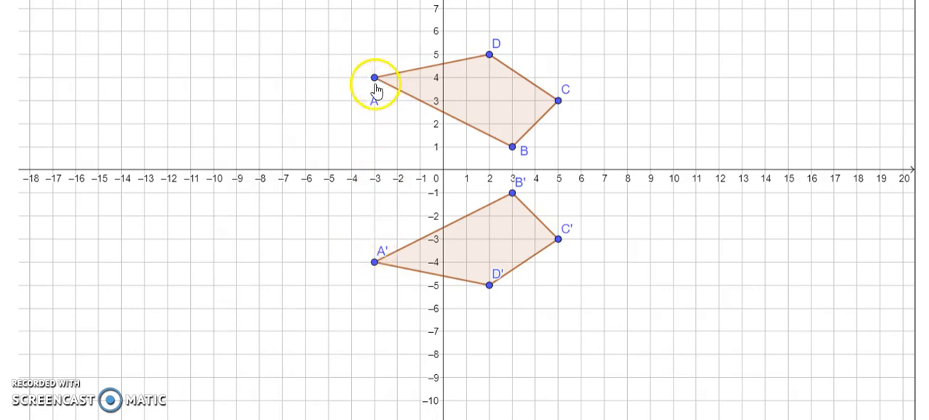
{"action": "left_click_drag", "start_coordinate": [374, 80], "coordinate": [356, 253]}
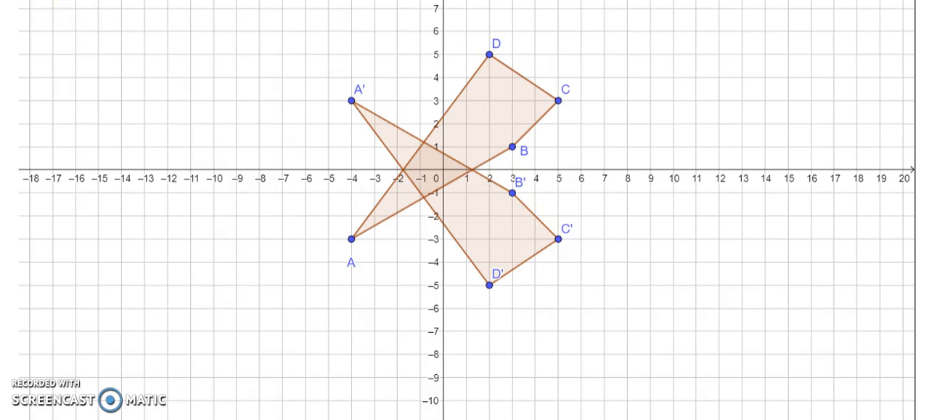
- Reset the construction to the original ABCD without its x-axis reflection and reflect the quadrilateral about the y-axis
{"action": "left_click", "coordinate": [67, 1]}
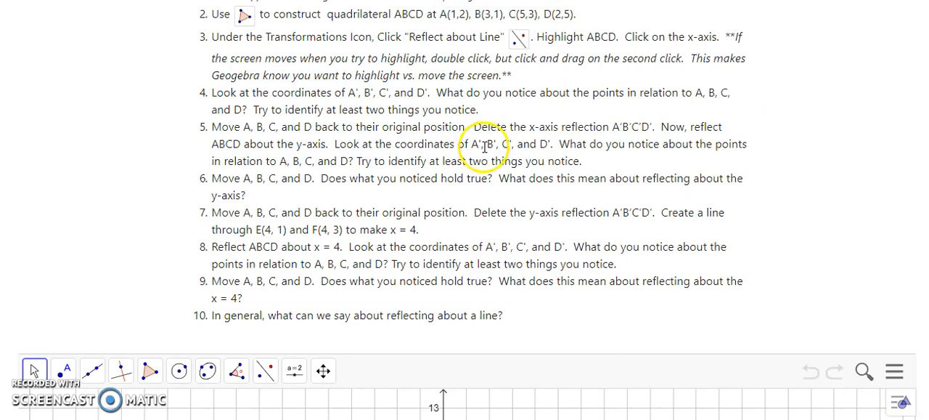
{"action": "scroll", "coordinate": [535, 152], "scroll_direction": "down", "scroll_amount": 1}
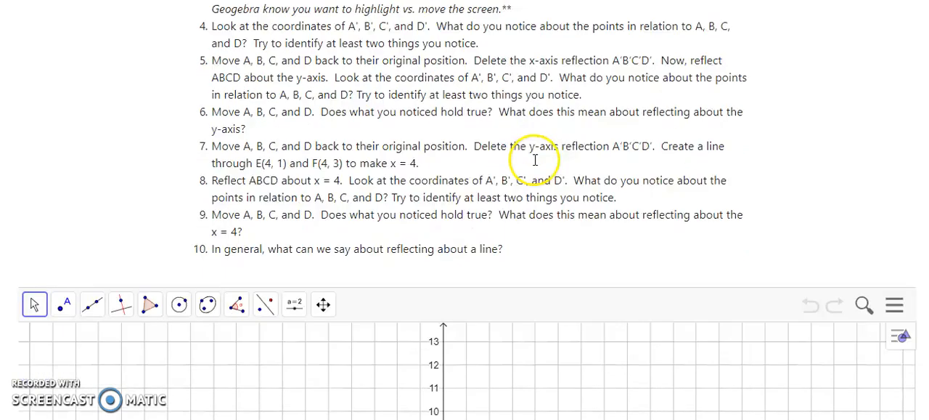
{"action": "scroll", "coordinate": [535, 160], "scroll_direction": "down", "scroll_amount": 4}
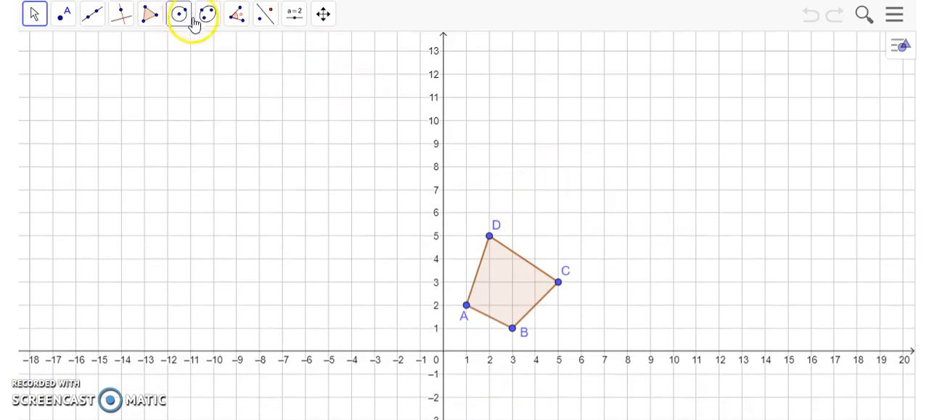
{"action": "left_click", "coordinate": [266, 16]}
{"action": "left_click", "coordinate": [281, 59]}
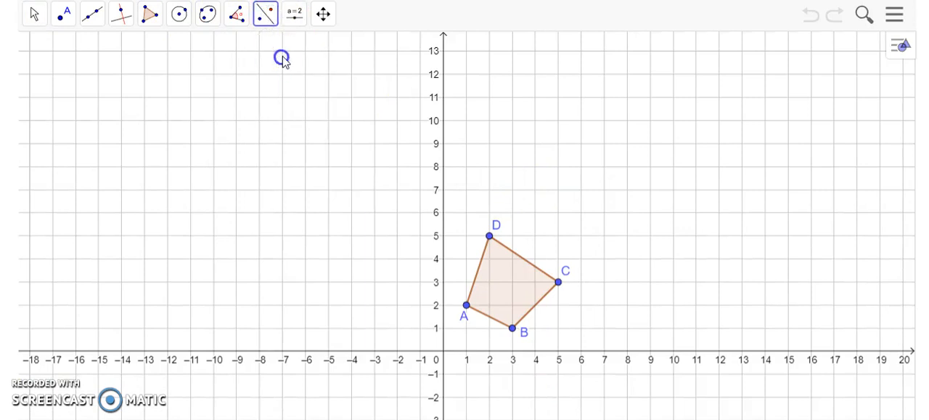
{"action": "left_click_drag", "start_coordinate": [448, 216], "coordinate": [590, 341]}
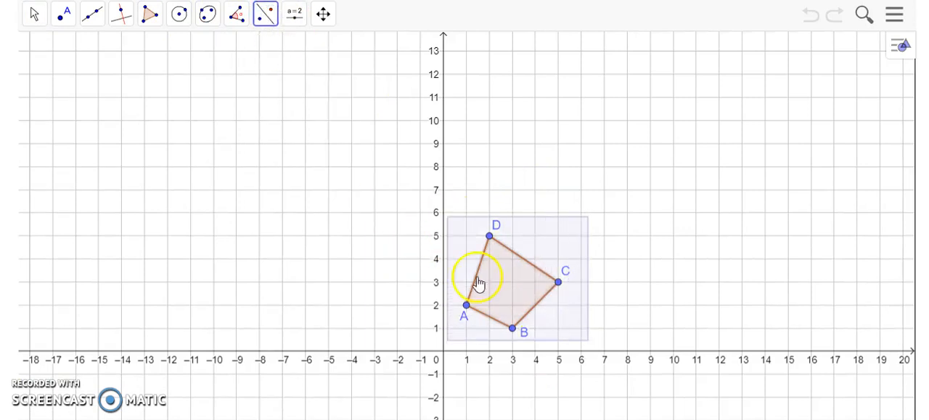
{"action": "left_click", "coordinate": [443, 206]}
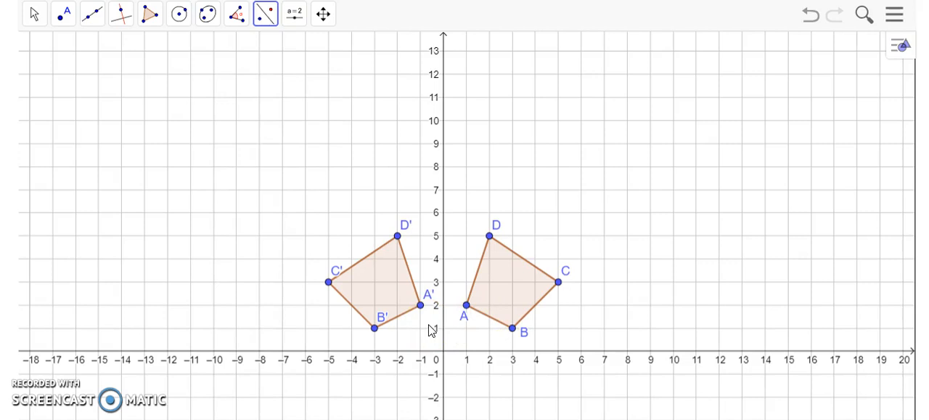
{"action": "left_click", "coordinate": [451, 312]}
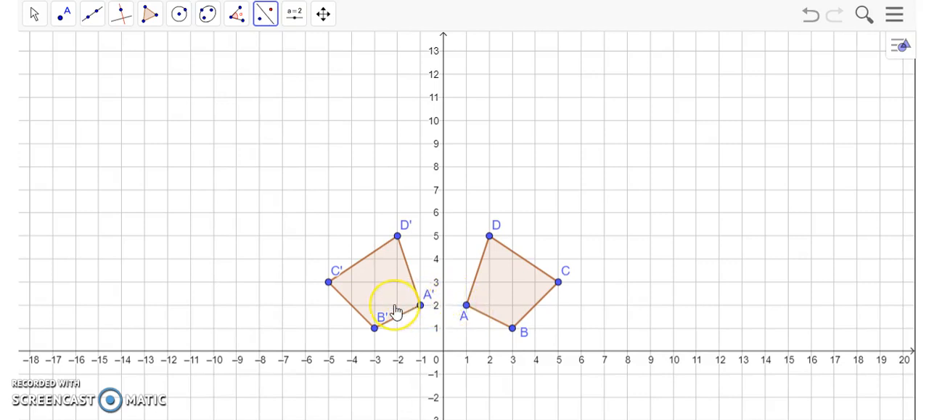
- Move vertex D of ABCD to (-3, 6) to test the y-axis reflection
{"action": "left_click", "coordinate": [32, 14]}
{"action": "mouse_move", "coordinate": [61, 22]}
{"action": "left_click", "coordinate": [33, 50]}
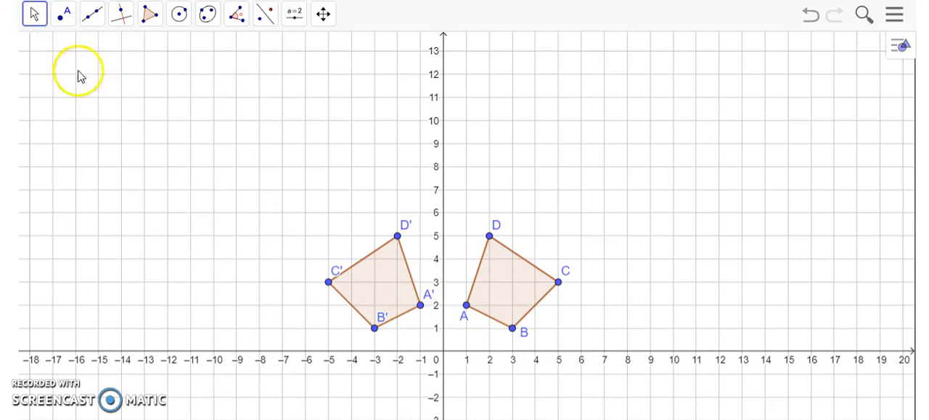
{"action": "left_click_drag", "start_coordinate": [490, 237], "coordinate": [379, 211]}
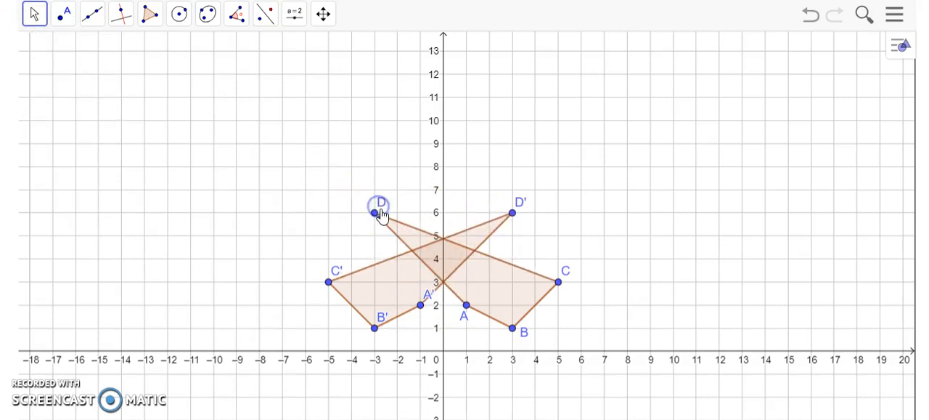
{"action": "left_click", "coordinate": [513, 213]}
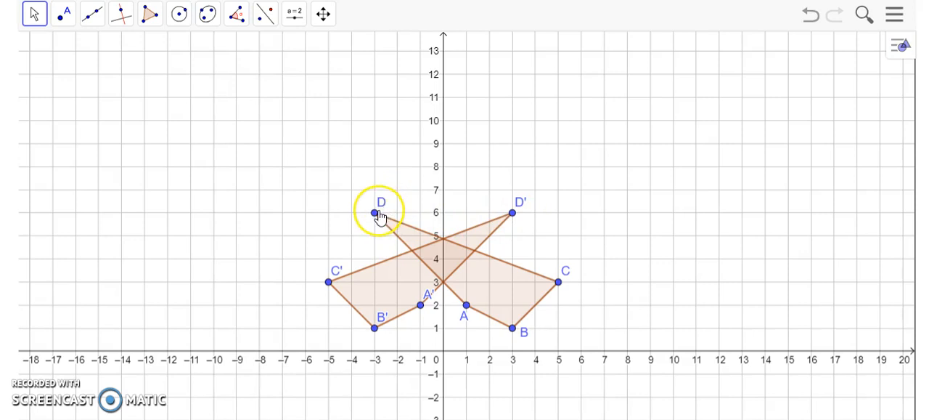
- Move vertex D back to (2, 5) and delete the y-axis reflection A'B'C'D'
{"action": "left_click_drag", "start_coordinate": [378, 217], "coordinate": [494, 246]}
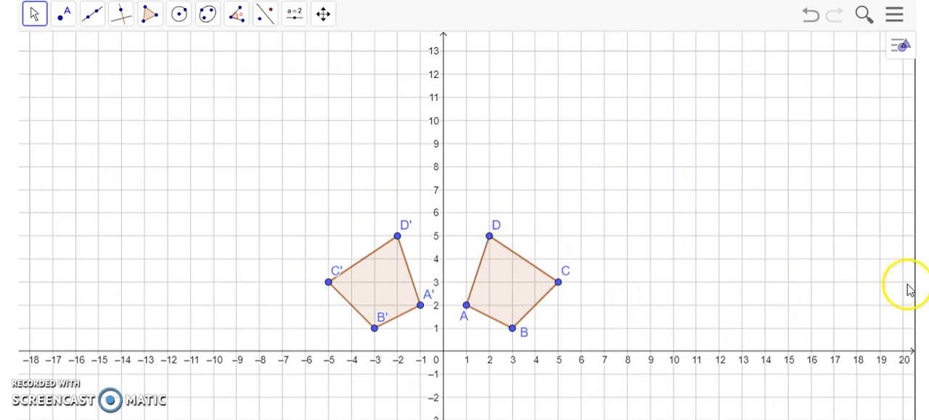
{"action": "scroll", "coordinate": [465, 218], "scroll_direction": "up", "scroll_amount": 4}
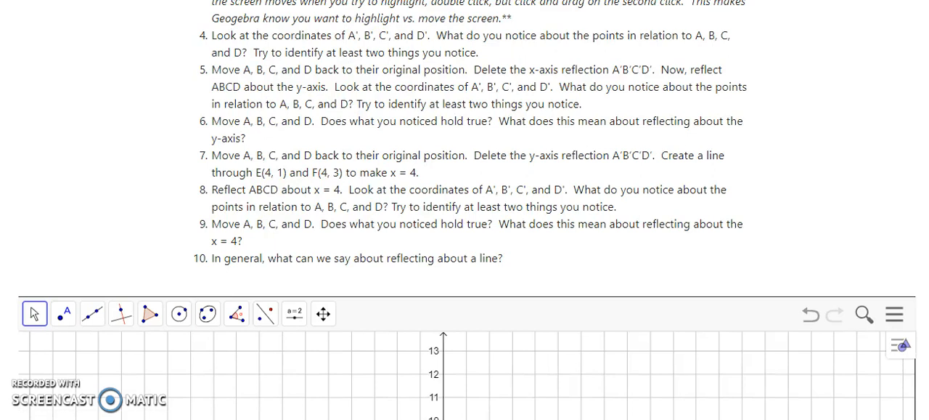
{"action": "scroll", "coordinate": [464, 218], "scroll_direction": "down", "scroll_amount": 5}
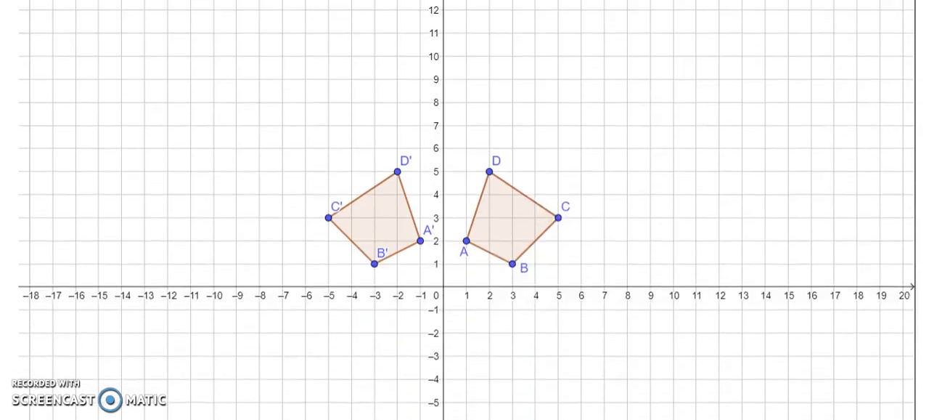
{"action": "left_click_drag", "start_coordinate": [283, 138], "coordinate": [429, 276]}
{"action": "key", "text": "Delete"}
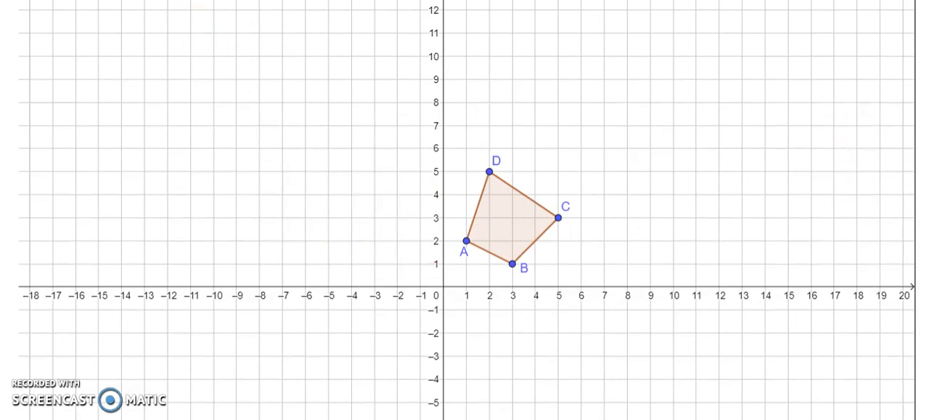
- Draw the vertical line x = 4 through points at (4, 0) and (4, 9)
{"action": "left_click", "coordinate": [101, 51]}
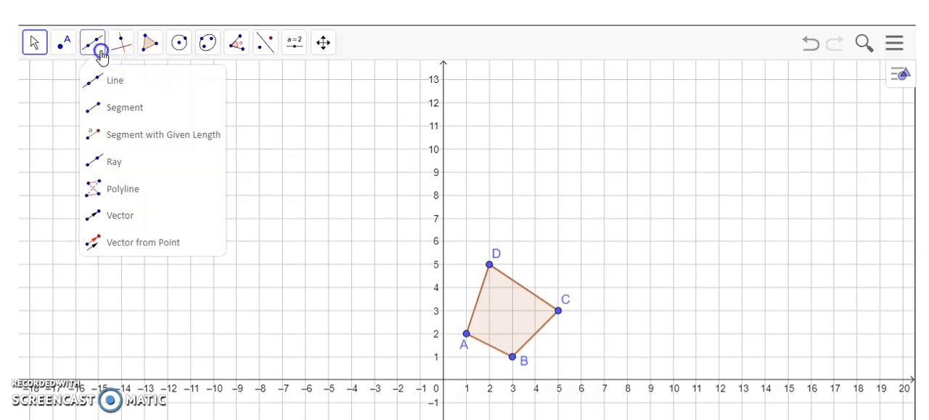
{"action": "left_click", "coordinate": [88, 105]}
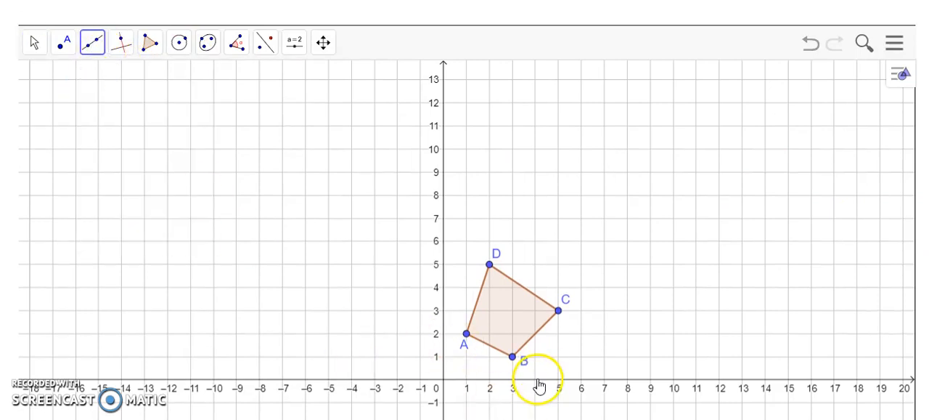
{"action": "left_click", "coordinate": [536, 379]}
{"action": "left_click", "coordinate": [538, 174]}
{"action": "left_click", "coordinate": [45, 42]}
{"action": "left_click", "coordinate": [58, 42]}
{"action": "left_click", "coordinate": [34, 41]}
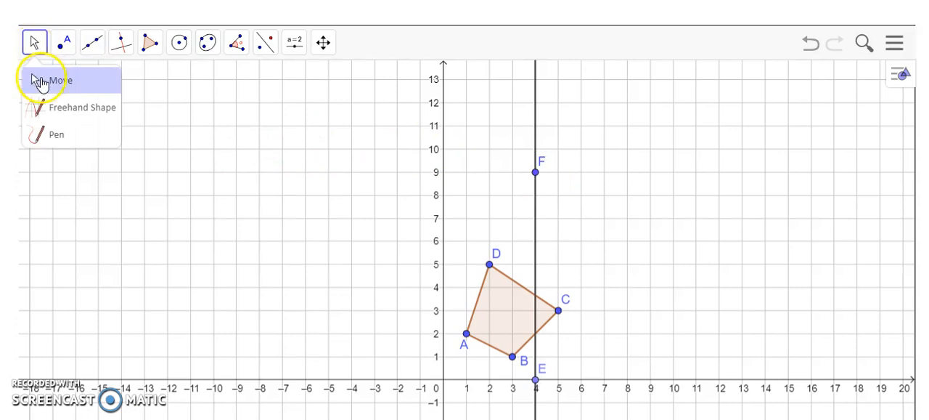
{"action": "left_click", "coordinate": [44, 80]}
- Reflect quadrilateral ABCD about the line x = 4
{"action": "left_click", "coordinate": [267, 45]}
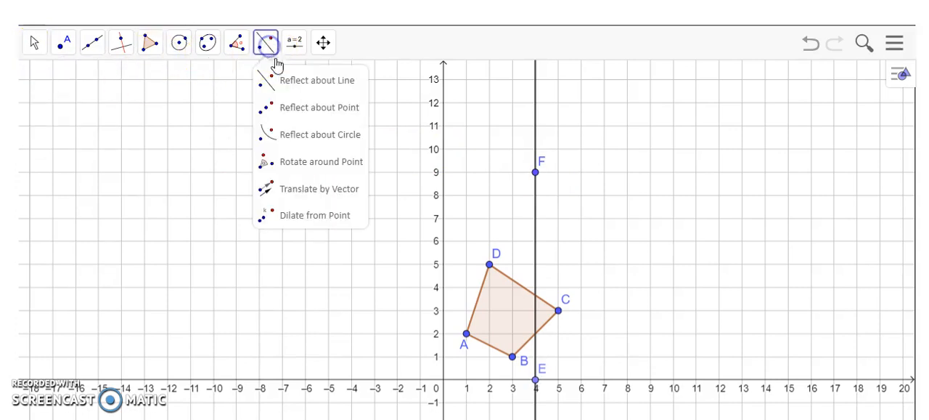
{"action": "left_click", "coordinate": [267, 86]}
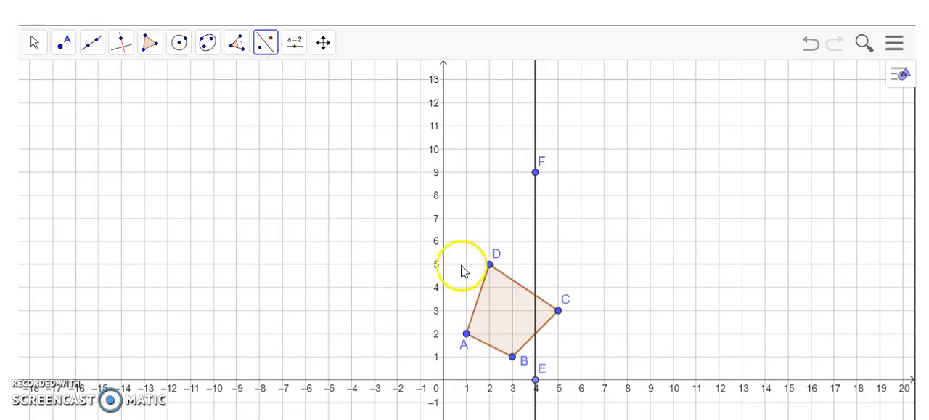
{"action": "mouse_move", "coordinate": [456, 255]}
{"action": "left_mouse_down"}
{"action": "mouse_move", "coordinate": [559, 336]}
{"action": "mouse_move", "coordinate": [572, 363]}
{"action": "left_mouse_up"}
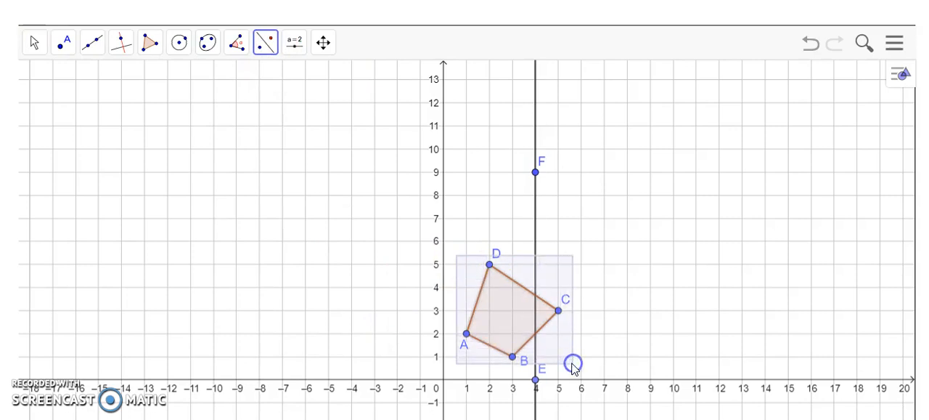
{"action": "left_click", "coordinate": [535, 228]}
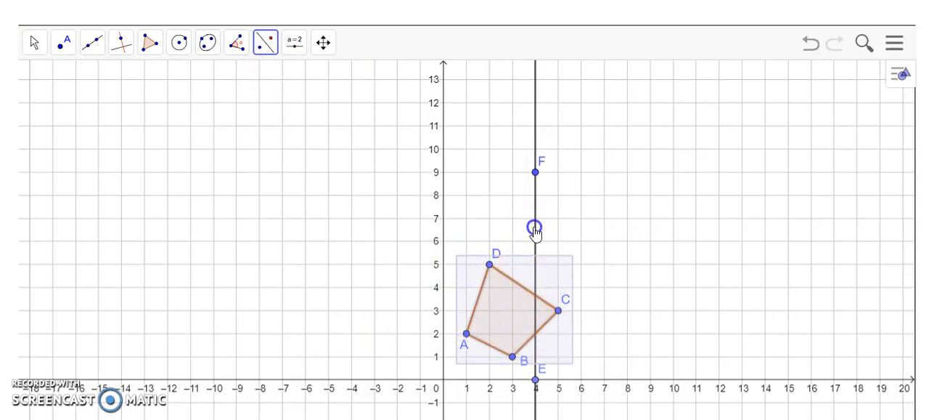